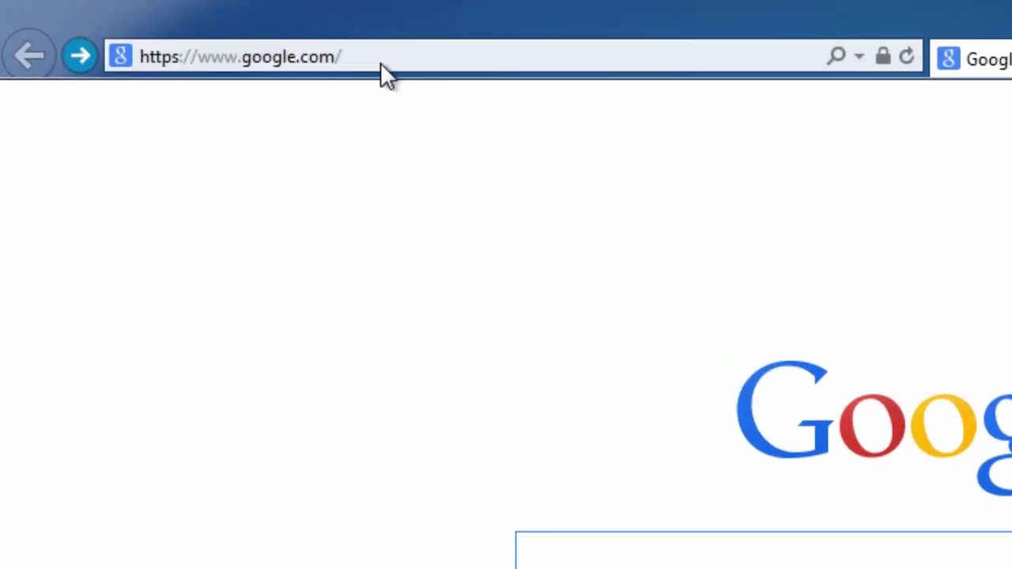
# Load the Android Data Recovery review page from the address bar's suggestion.
pyautogui.click(380, 63)
pyautogui.write('recovering-deleted-files.net/')
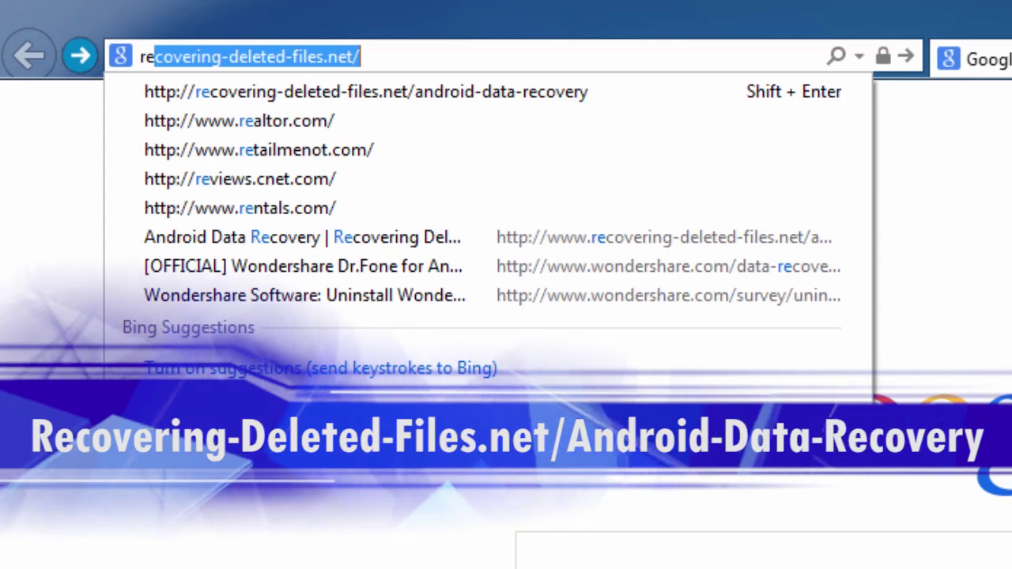
pyautogui.press('Down')
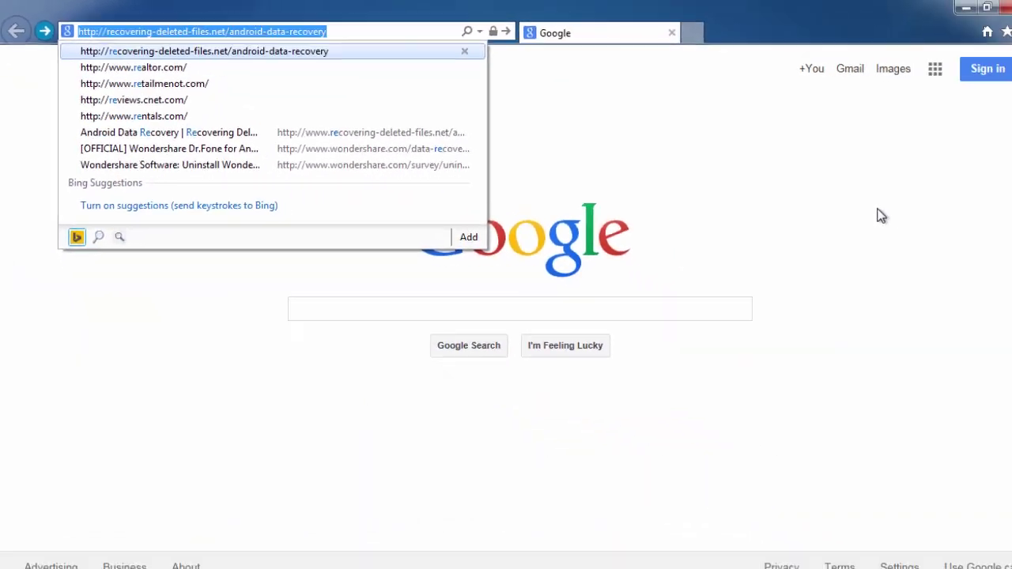
pyautogui.press('Return')
# From the Dr.Fone for Android product page, save the free Windows trial installer to the Desktop.
pyautogui.moveTo(1004, 179); pyautogui.dragTo(1001, 345)
pyautogui.click(594, 433)
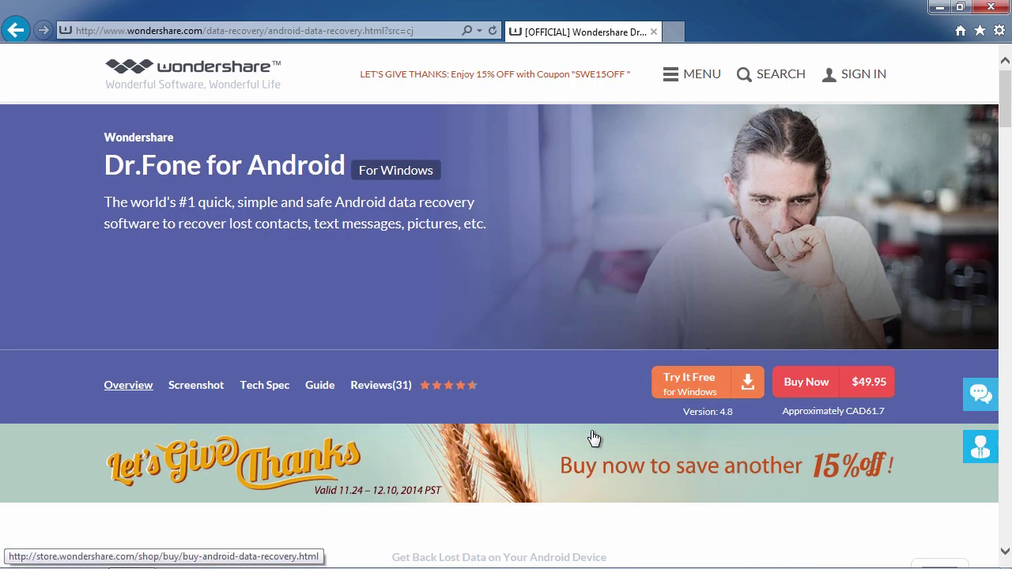
pyautogui.click(689, 387)
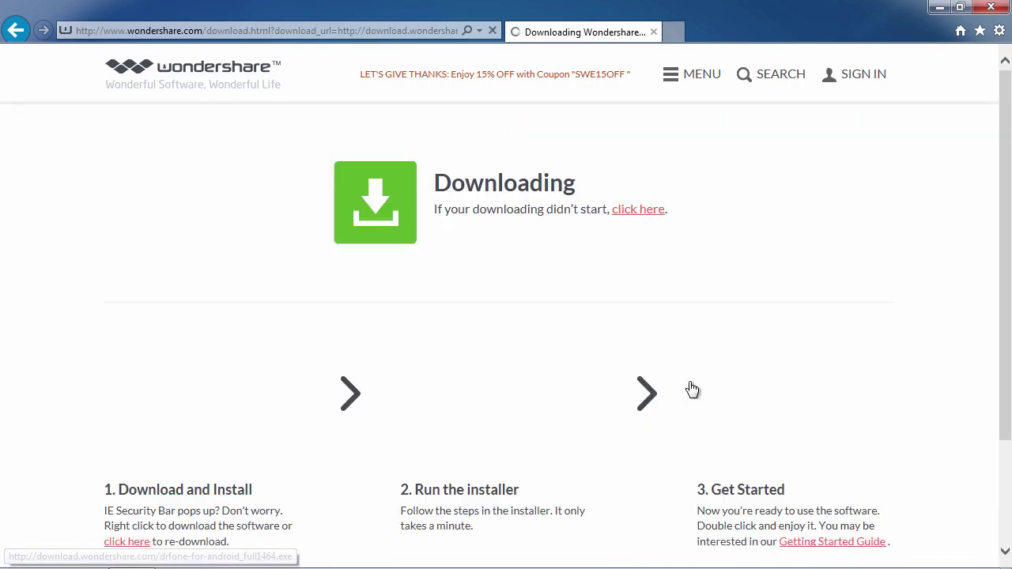
pyautogui.click(789, 551)
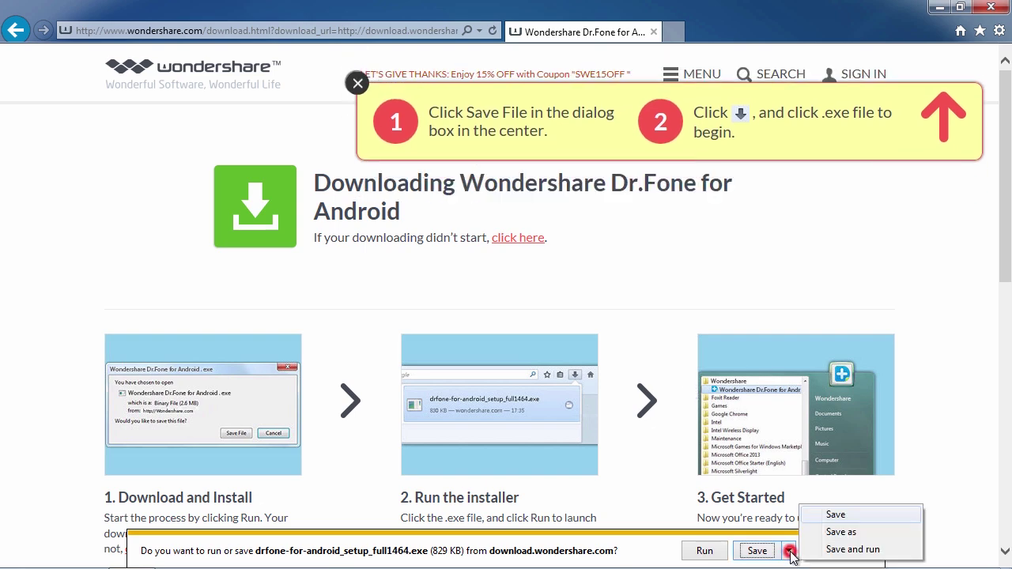
pyautogui.click(840, 471)
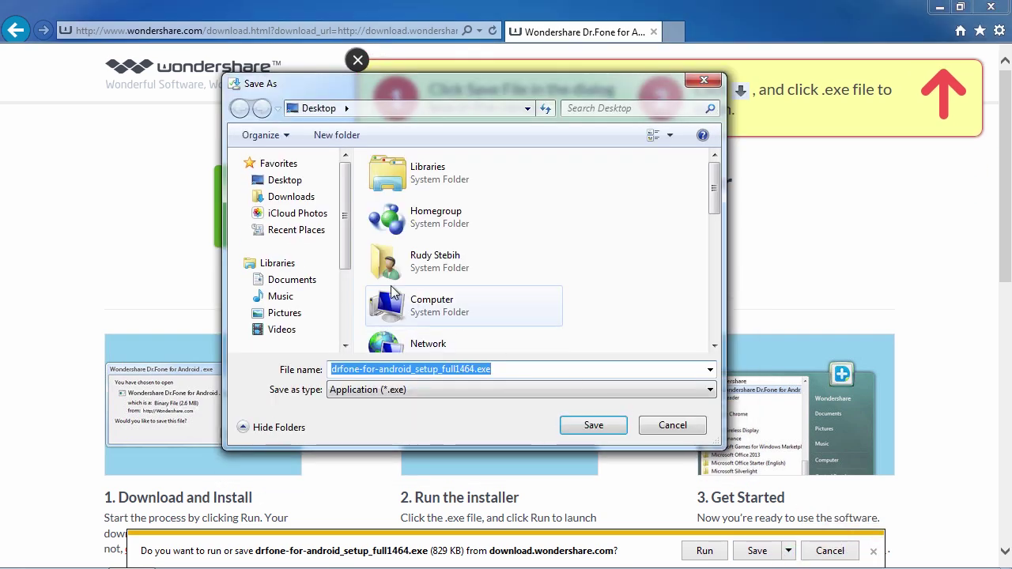
pyautogui.click(287, 182)
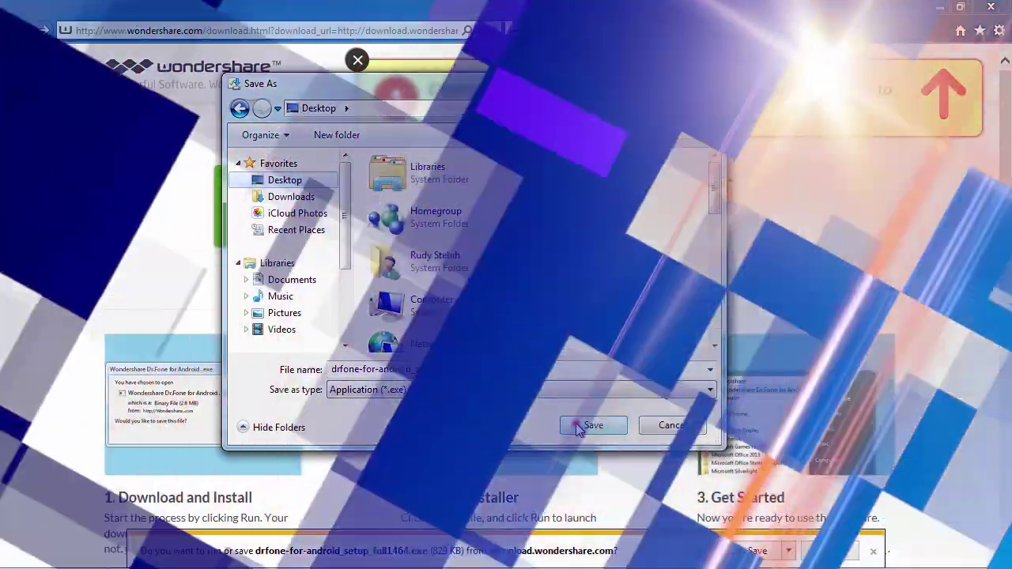
pyautogui.click(581, 431)
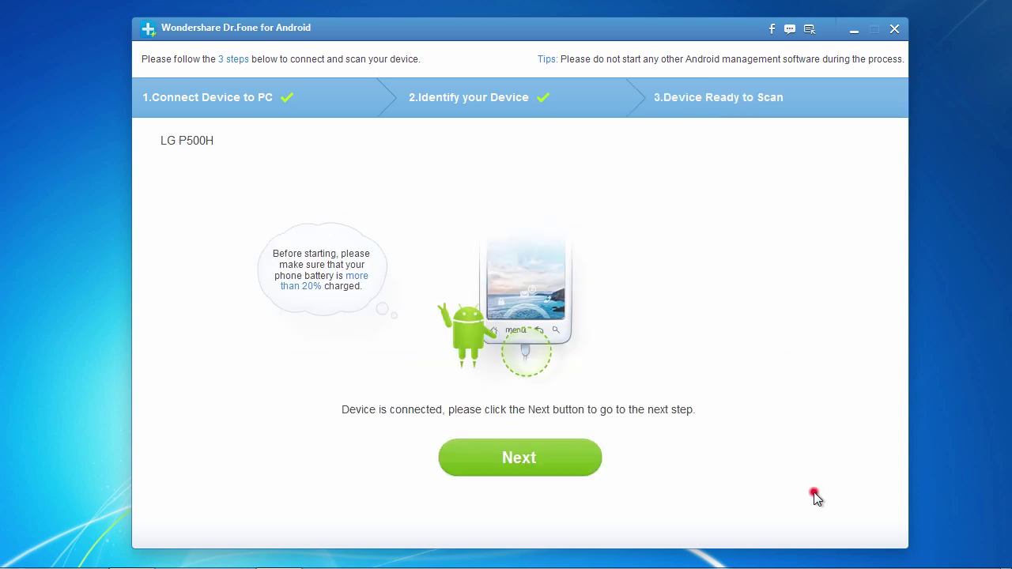
# Past the connected LG P500H, end with all eight file types checked via Select all, then continue.
pyautogui.click(544, 460)
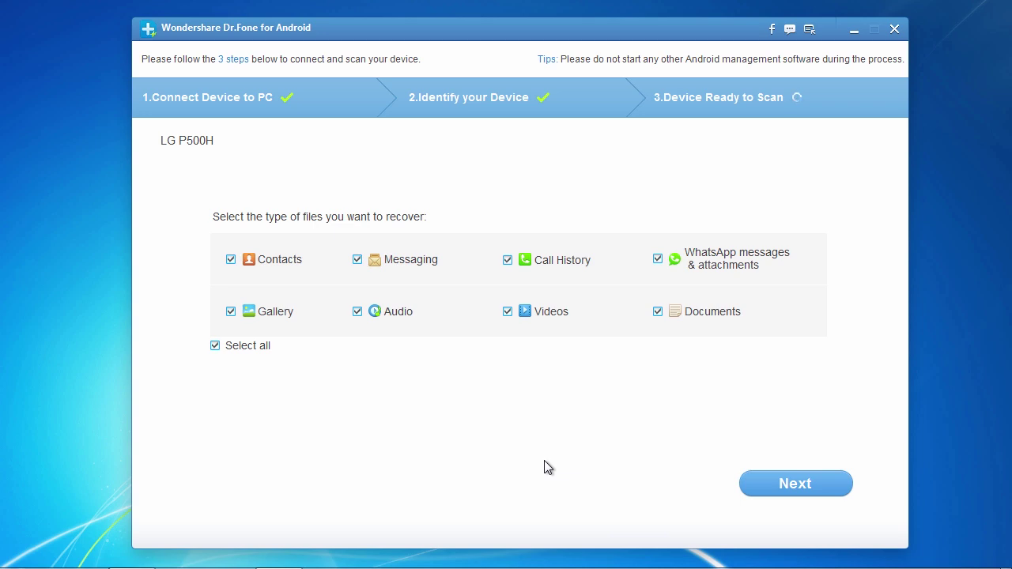
pyautogui.click(228, 261)
pyautogui.click(356, 260)
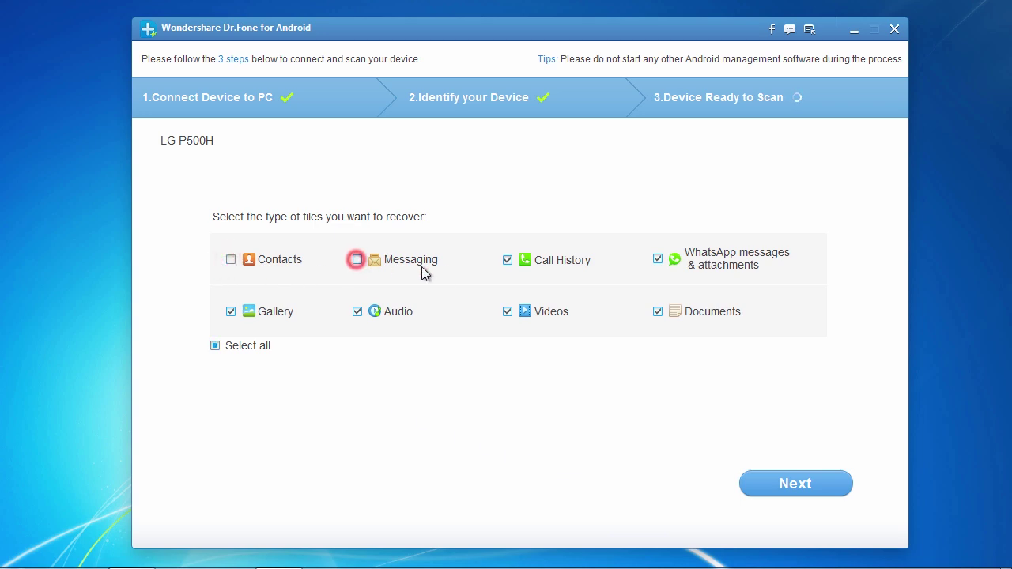
pyautogui.click(507, 260)
pyautogui.click(215, 345)
pyautogui.click(215, 345)
pyautogui.click(777, 486)
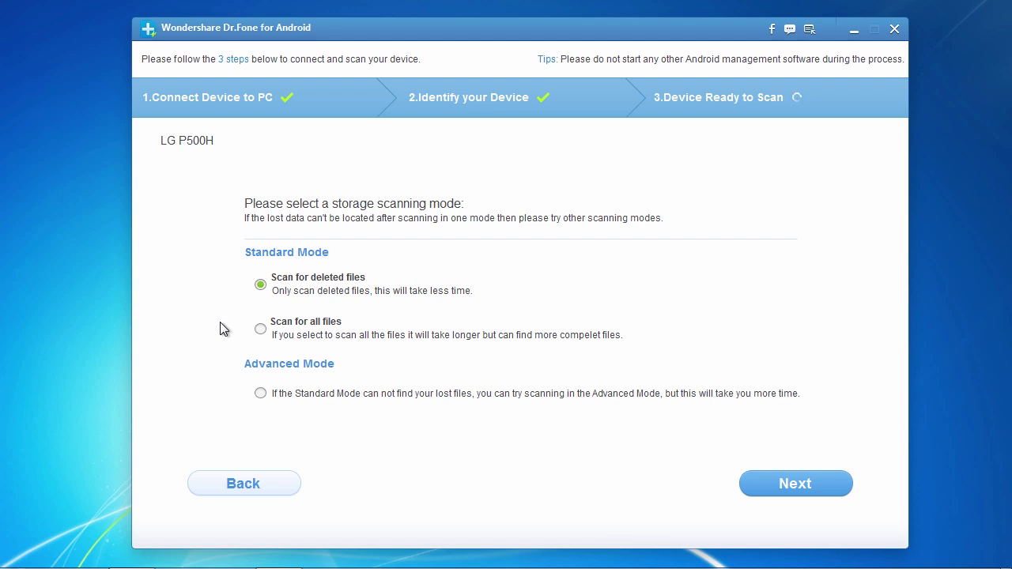
# Scan the LG P500H using Standard Mode's Scan for deleted files rather than all files.
pyautogui.click(261, 331)
pyautogui.click(260, 285)
pyautogui.click(801, 485)
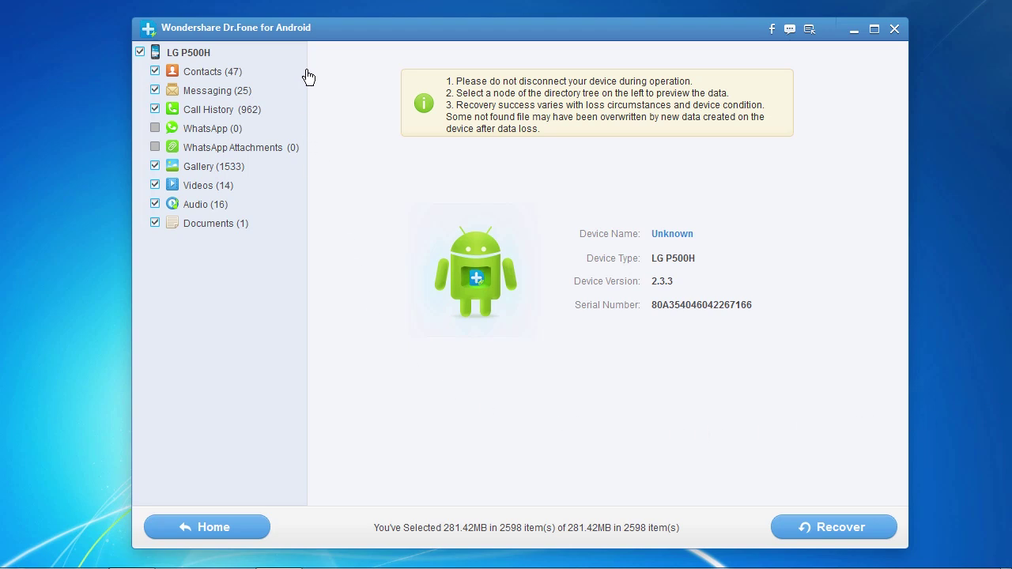
# Preview the found Contacts, Gallery and Videos, briefly excluding then re-including documents, audio and videos.
pyautogui.click(201, 73)
pyautogui.click(195, 168)
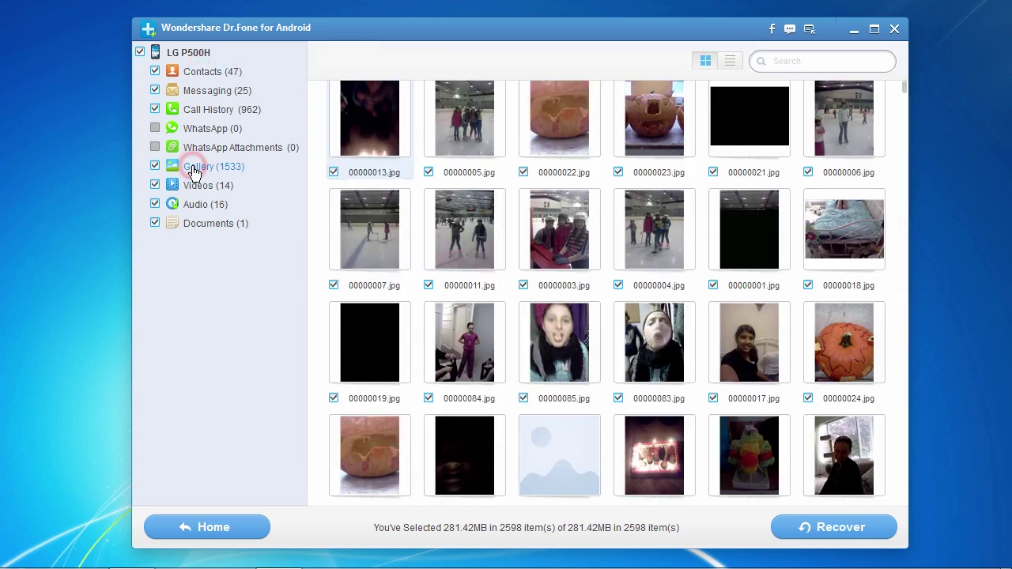
pyautogui.click(195, 187)
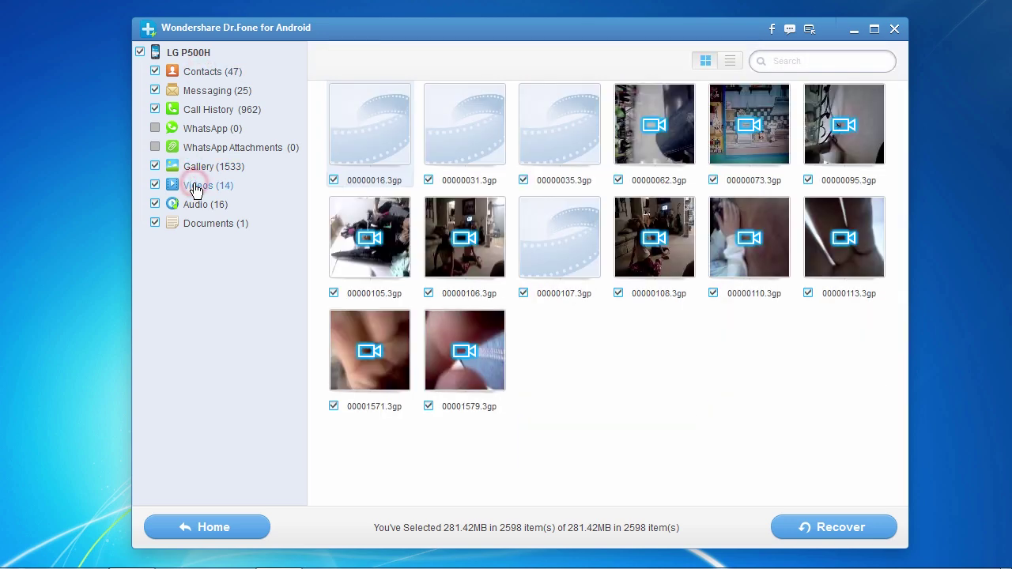
pyautogui.click(155, 223)
pyautogui.click(155, 204)
pyautogui.click(155, 185)
pyautogui.click(155, 185)
pyautogui.click(155, 204)
pyautogui.click(155, 224)
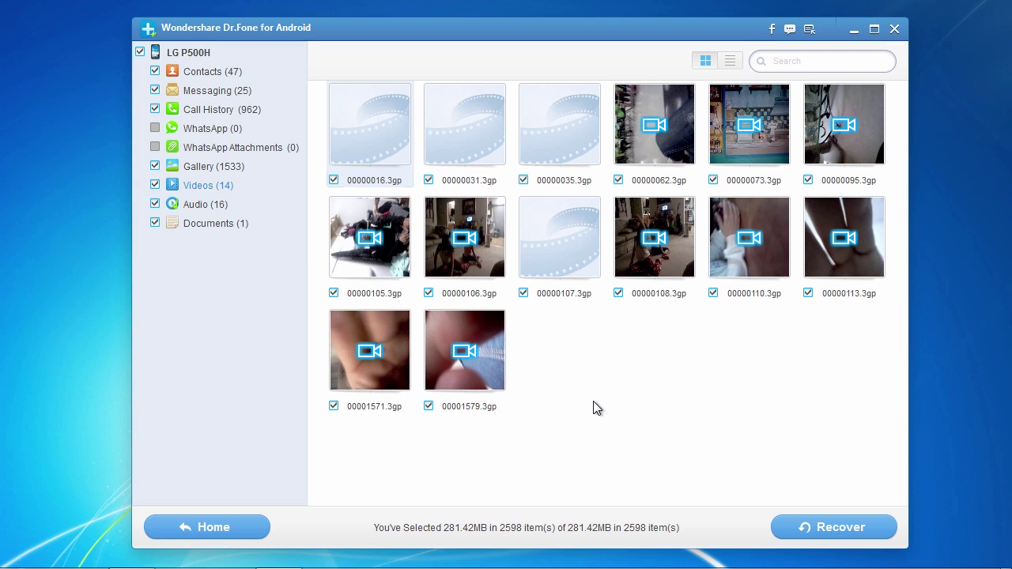
# Untick videos 00000062, 00000073 and 00000095.3gp, then re-include every video.
pyautogui.click(617, 180)
pyautogui.click(713, 180)
pyautogui.click(808, 180)
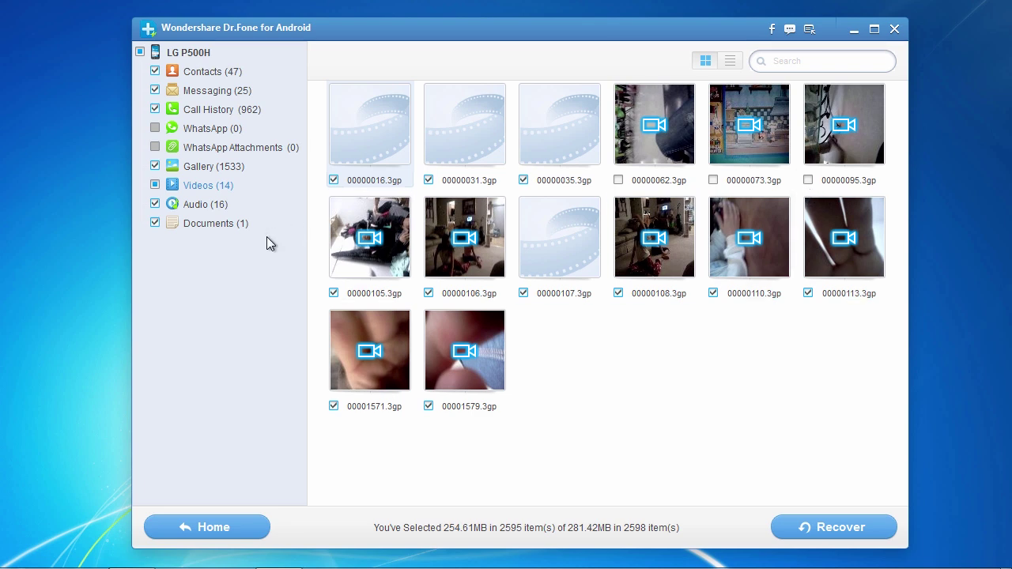
pyautogui.click(155, 187)
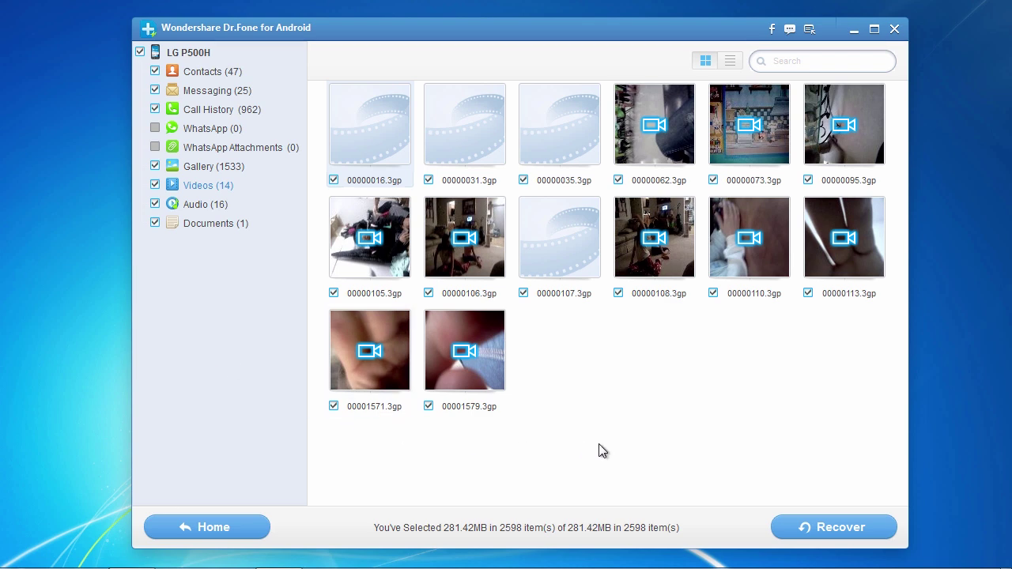
# Recover all 2598 items into the Documents folder, then return to Internet Explorer's review page.
pyautogui.click(826, 529)
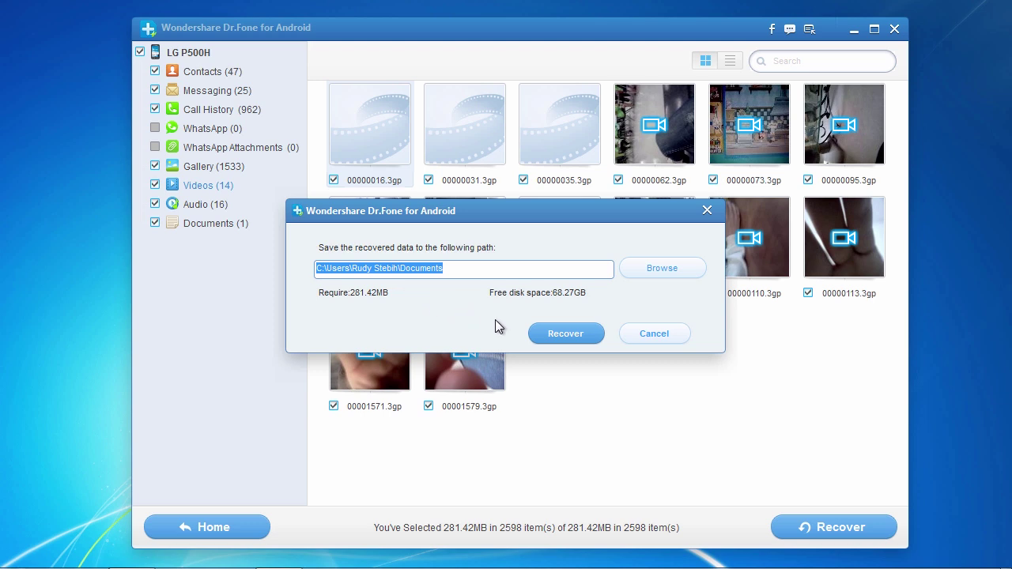
pyautogui.click(563, 335)
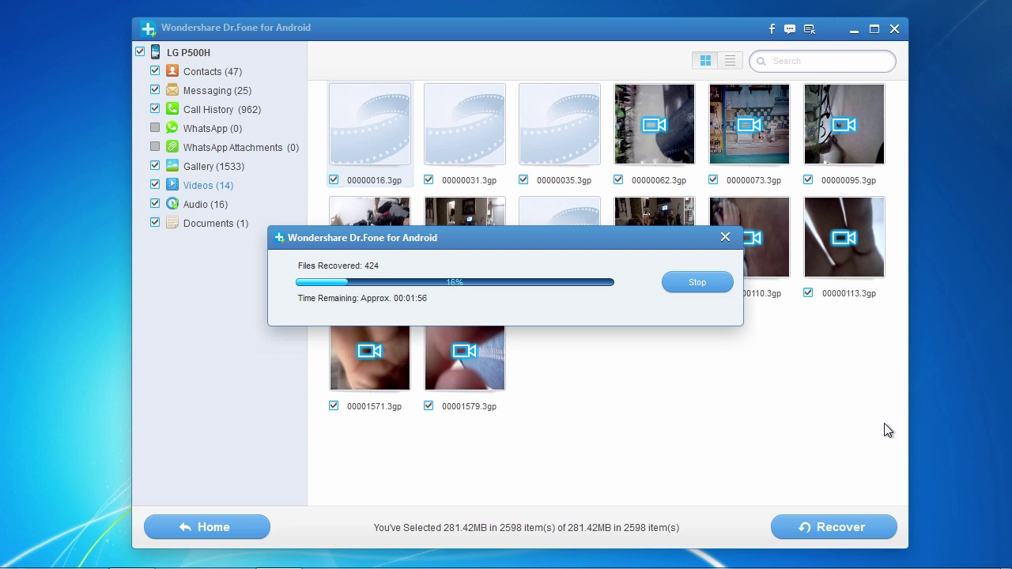
pyautogui.click(931, 417)
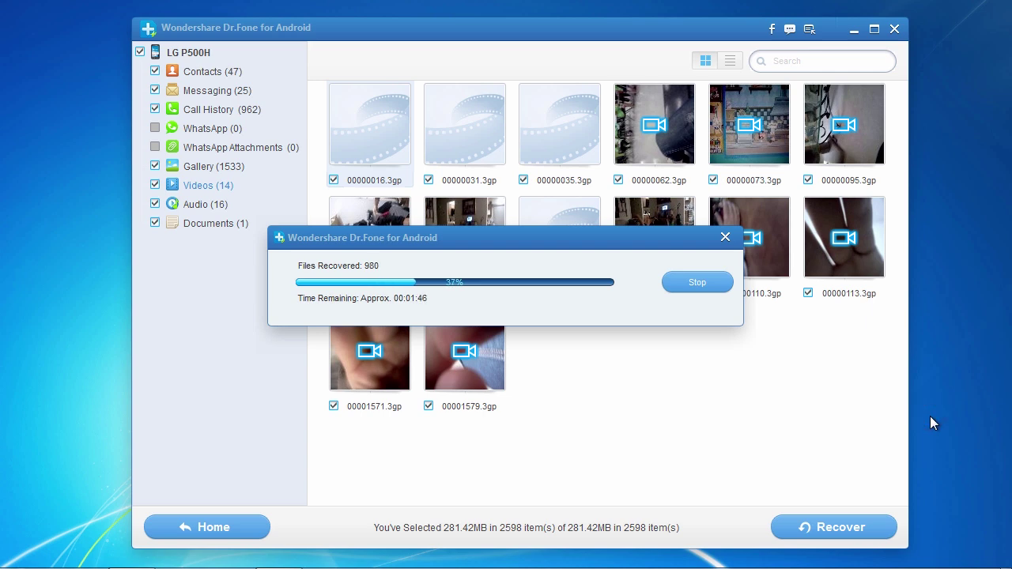
pyautogui.hotkey('alt', 'Tab')
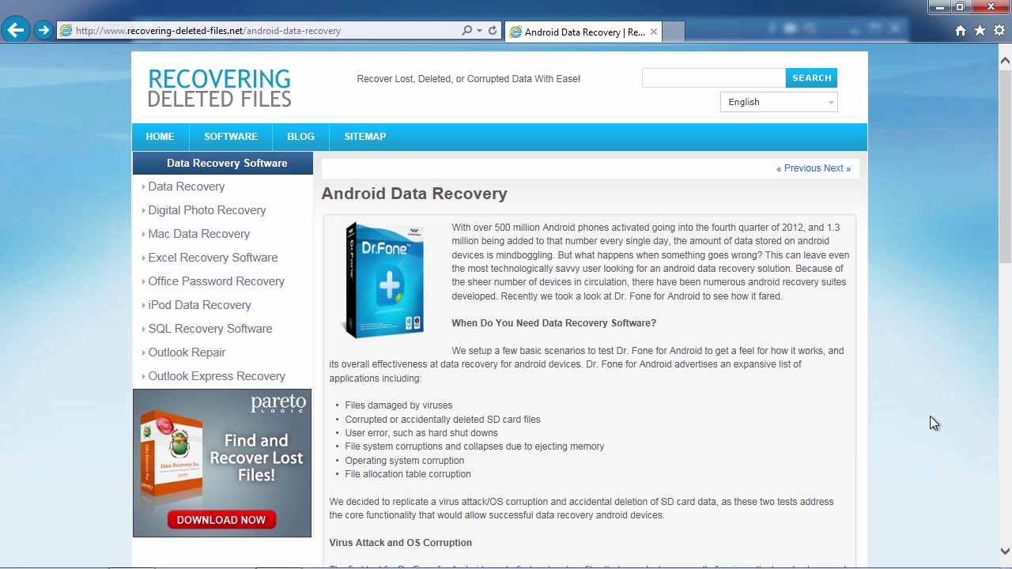
pyautogui.moveTo(1007, 241); pyautogui.dragTo(1005, 381)
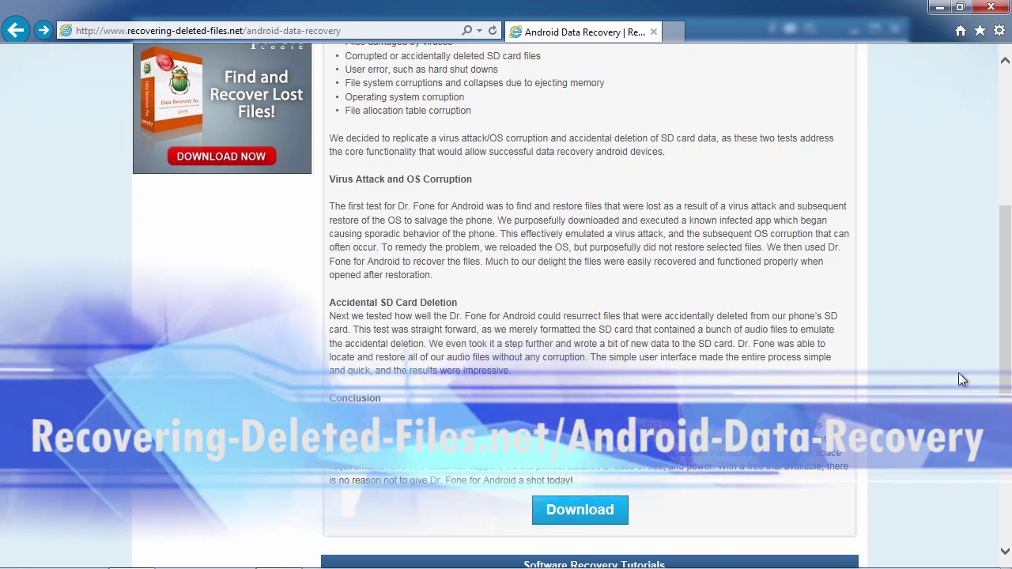